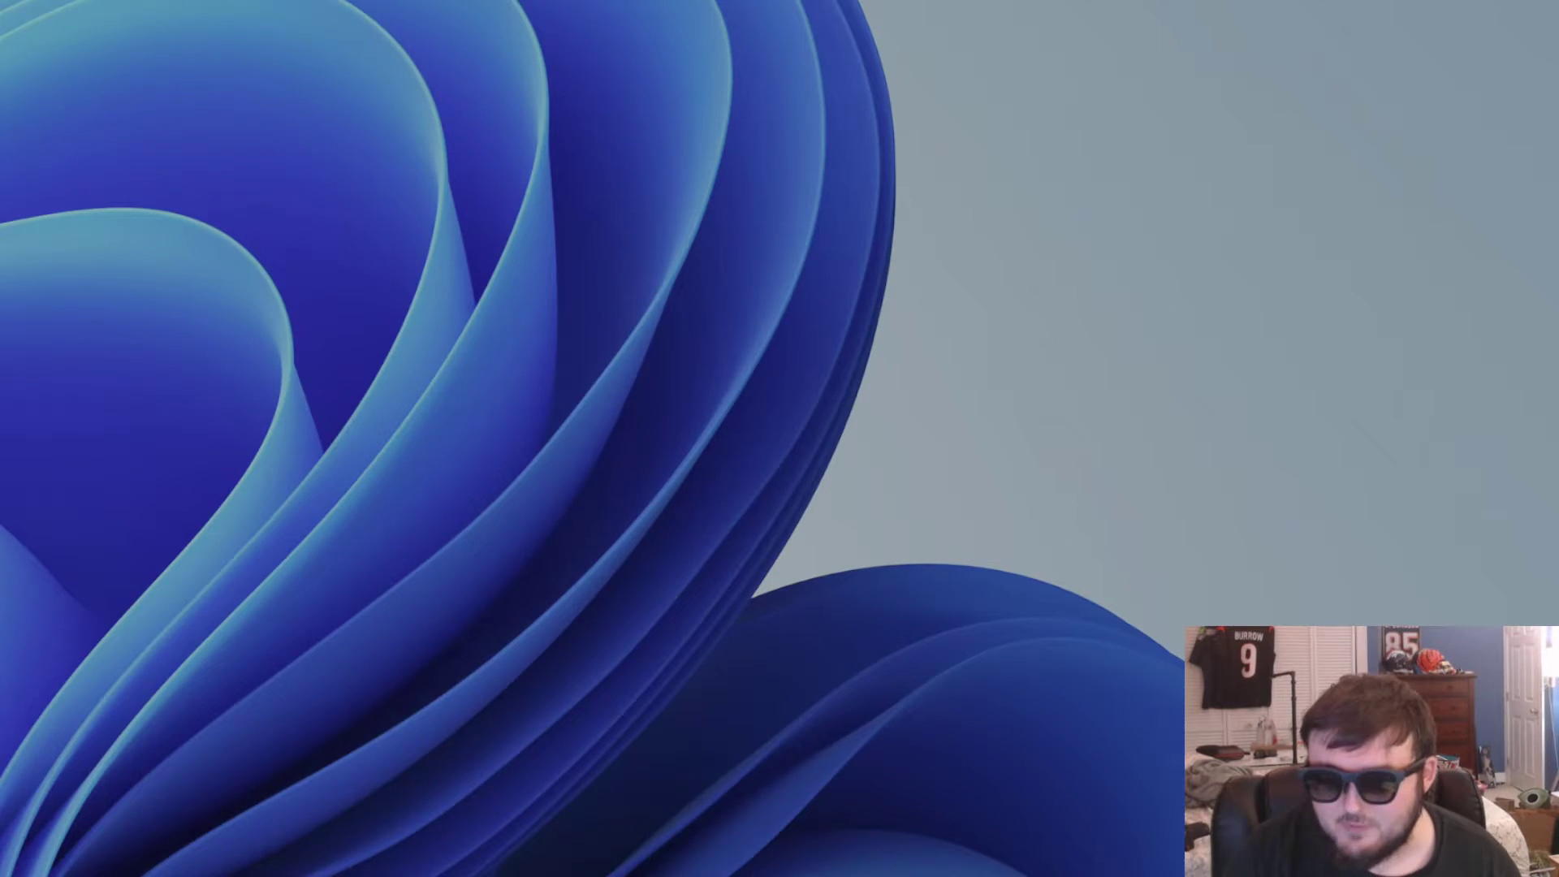
key(super+w)
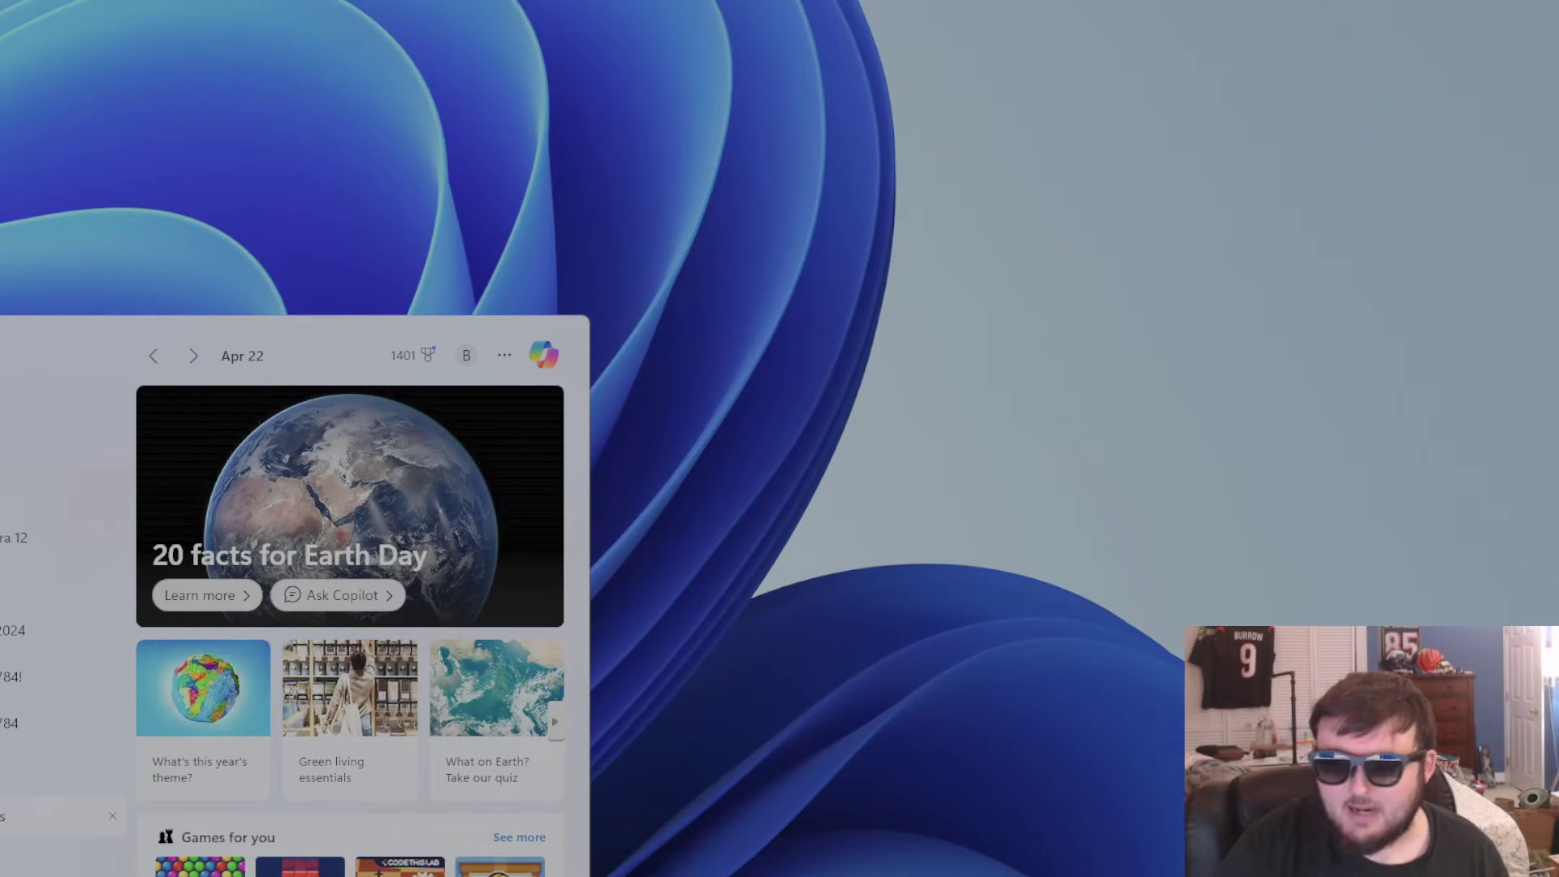
key(super+w)
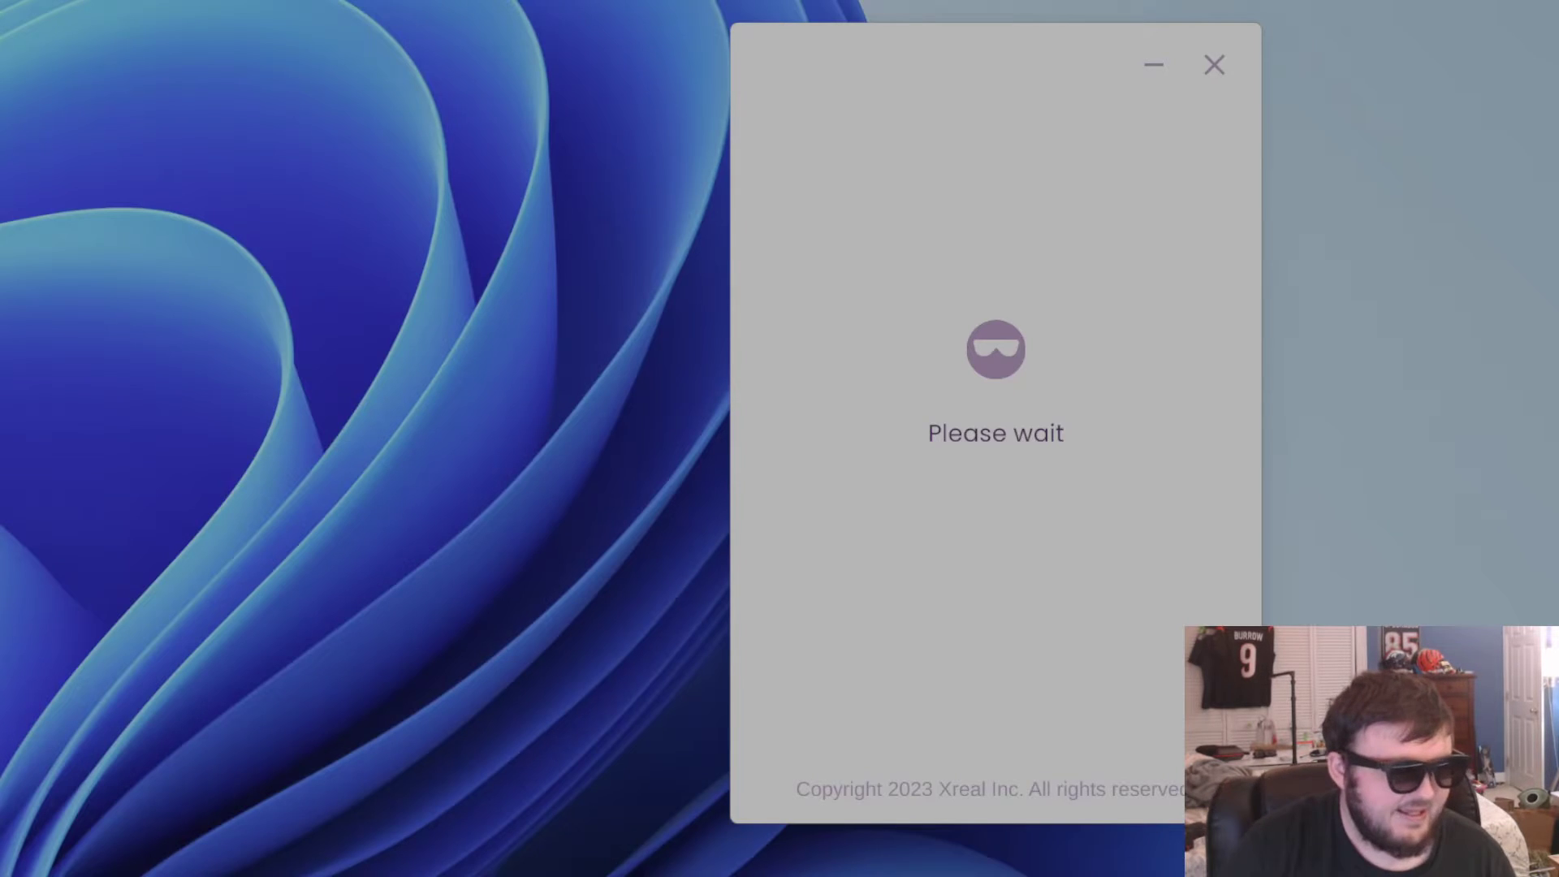
Reposition the Xreal window and try the single, dual and triple 16:9 virtual screen layouts in turn.
drag(946, 36, 562, 34)
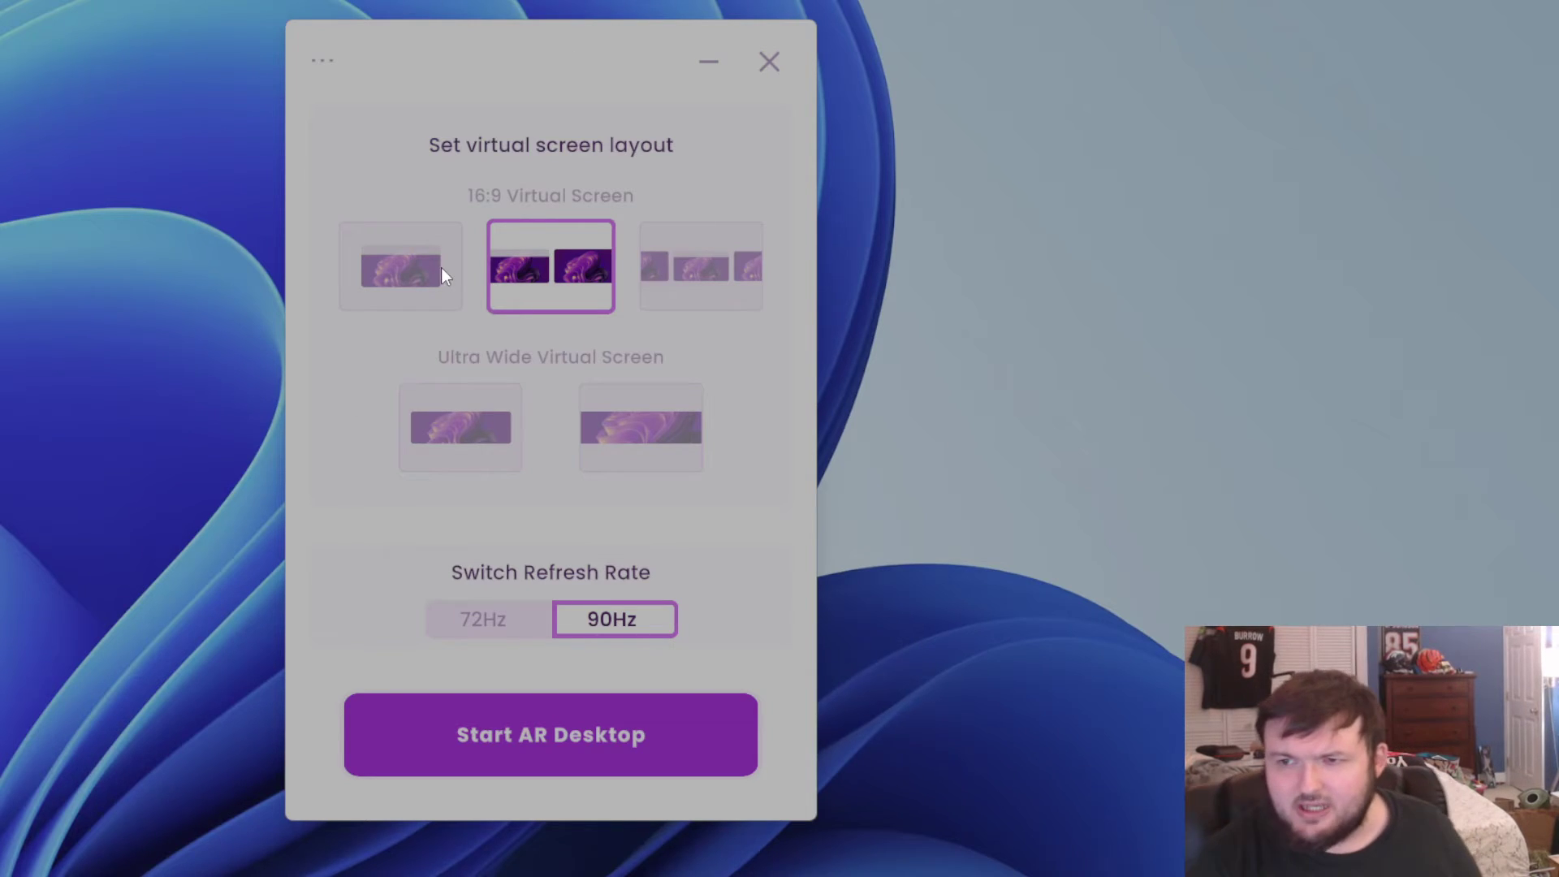
click(410, 271)
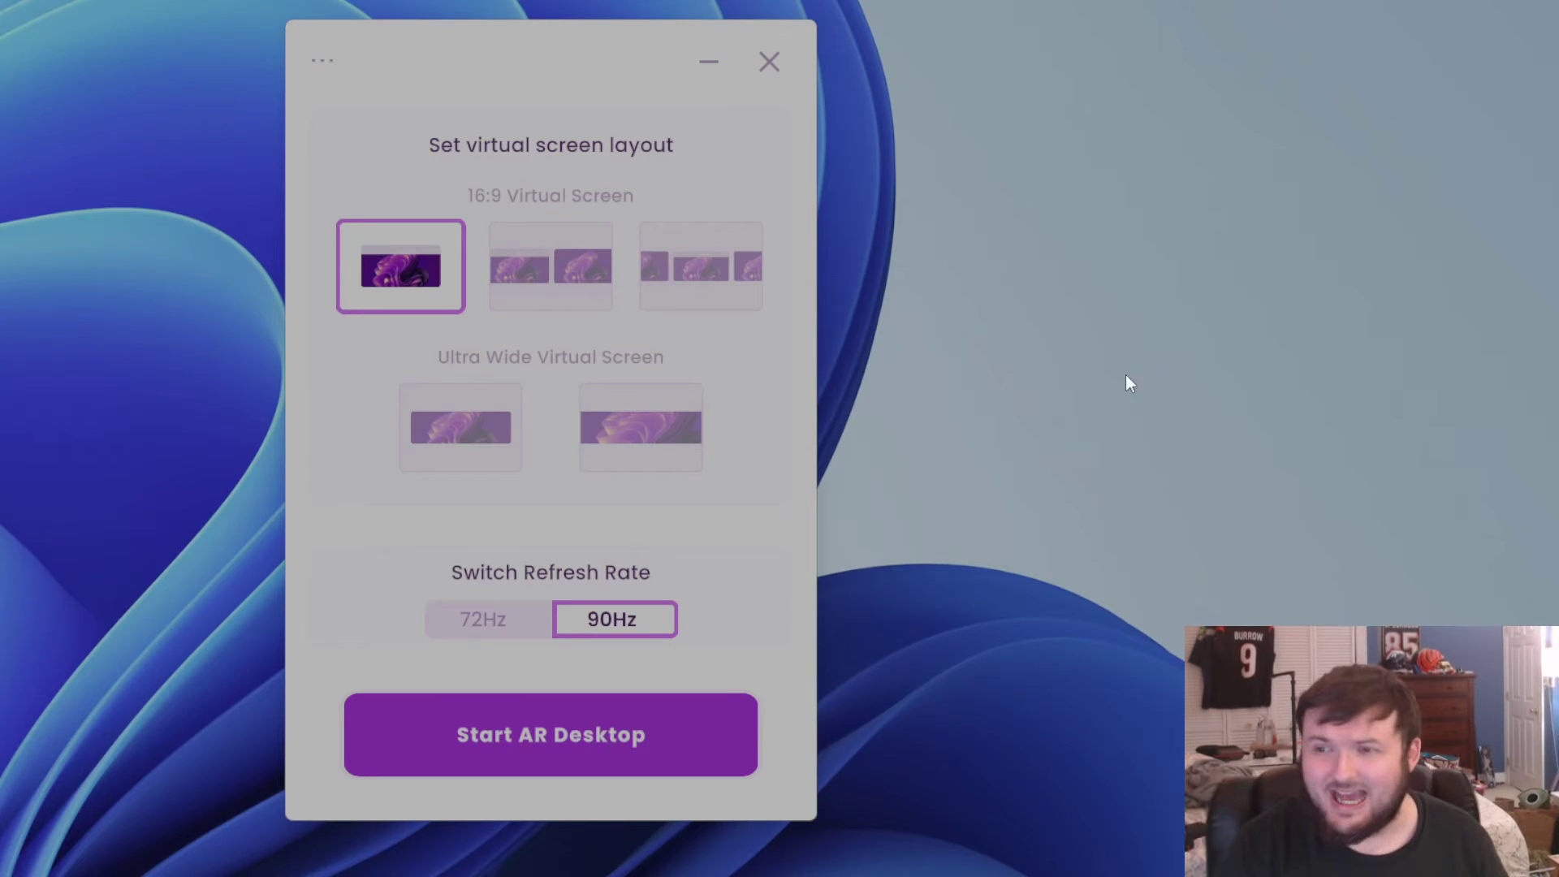
click(542, 272)
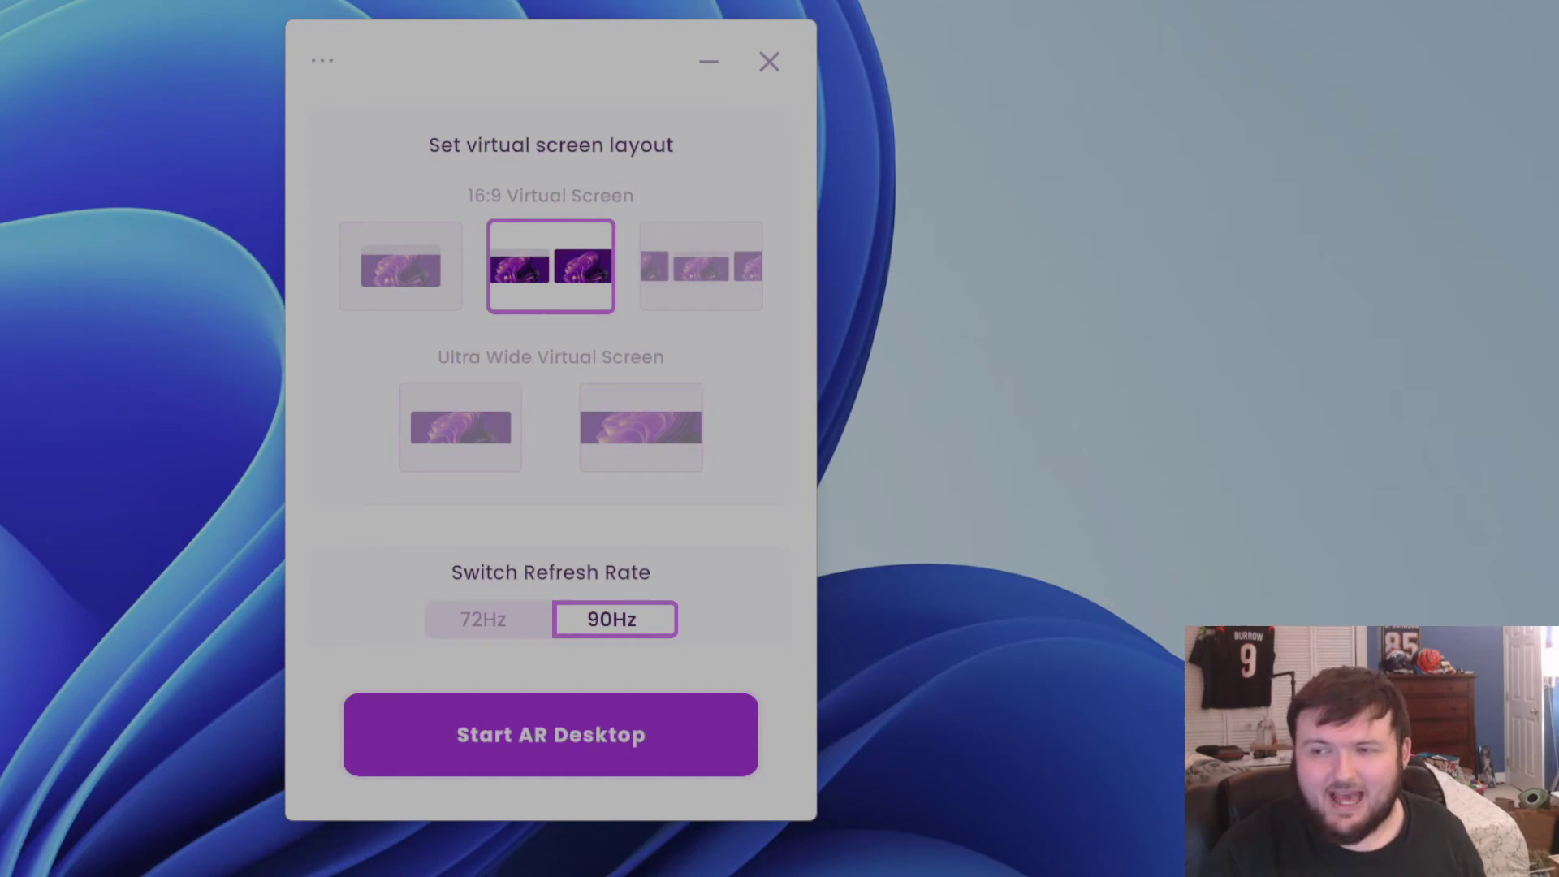
click(680, 281)
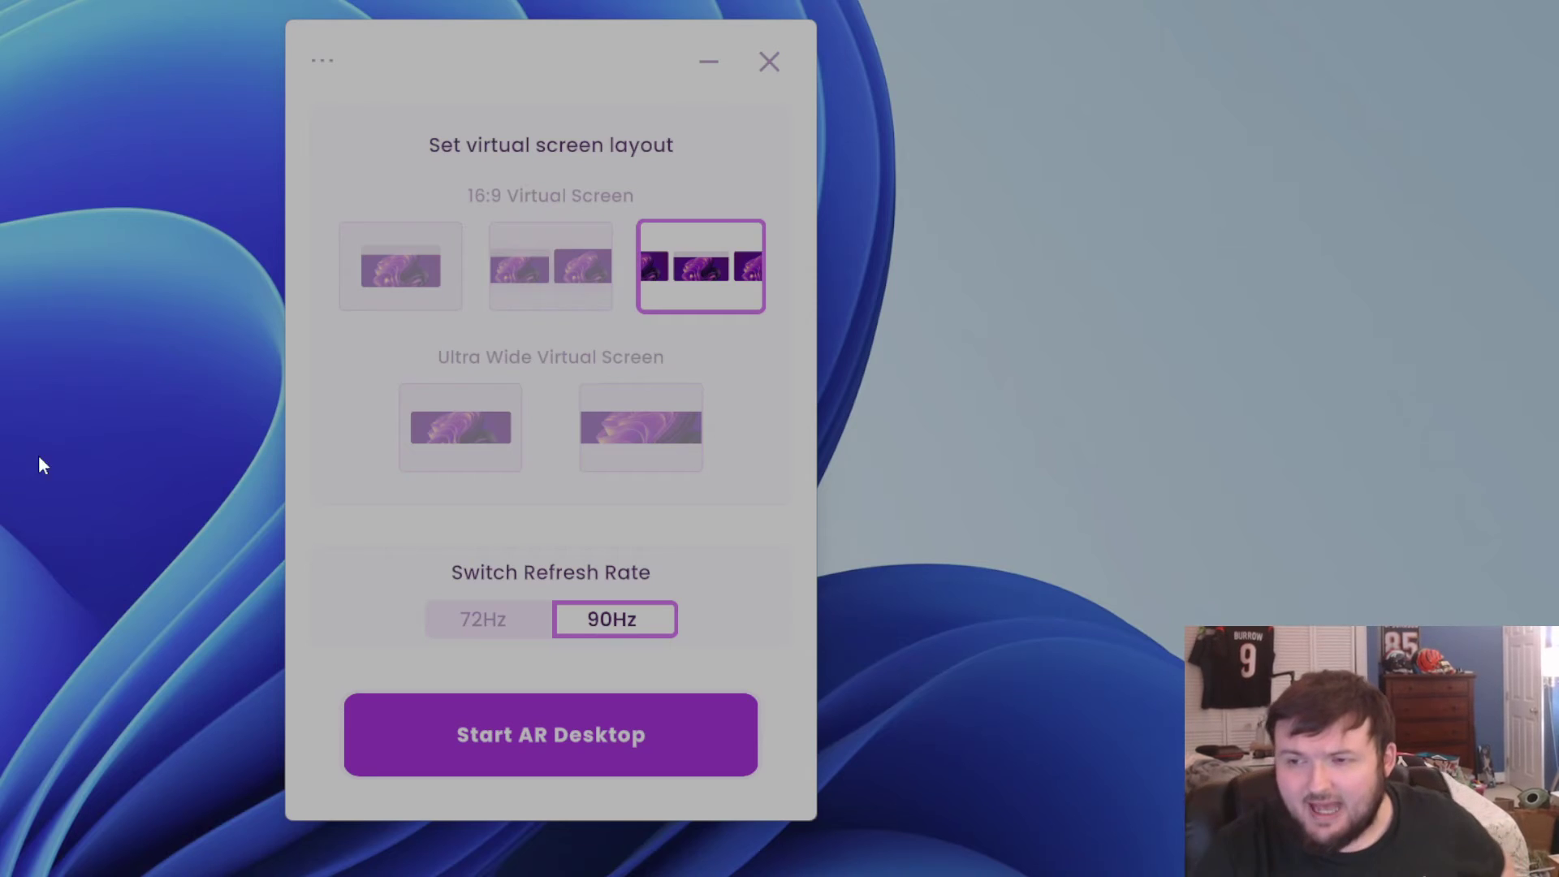
Compare the two ultra-wide virtual screen layouts, select the wider one, and set the refresh rate to 90Hz after trying 72Hz.
click(516, 410)
click(597, 423)
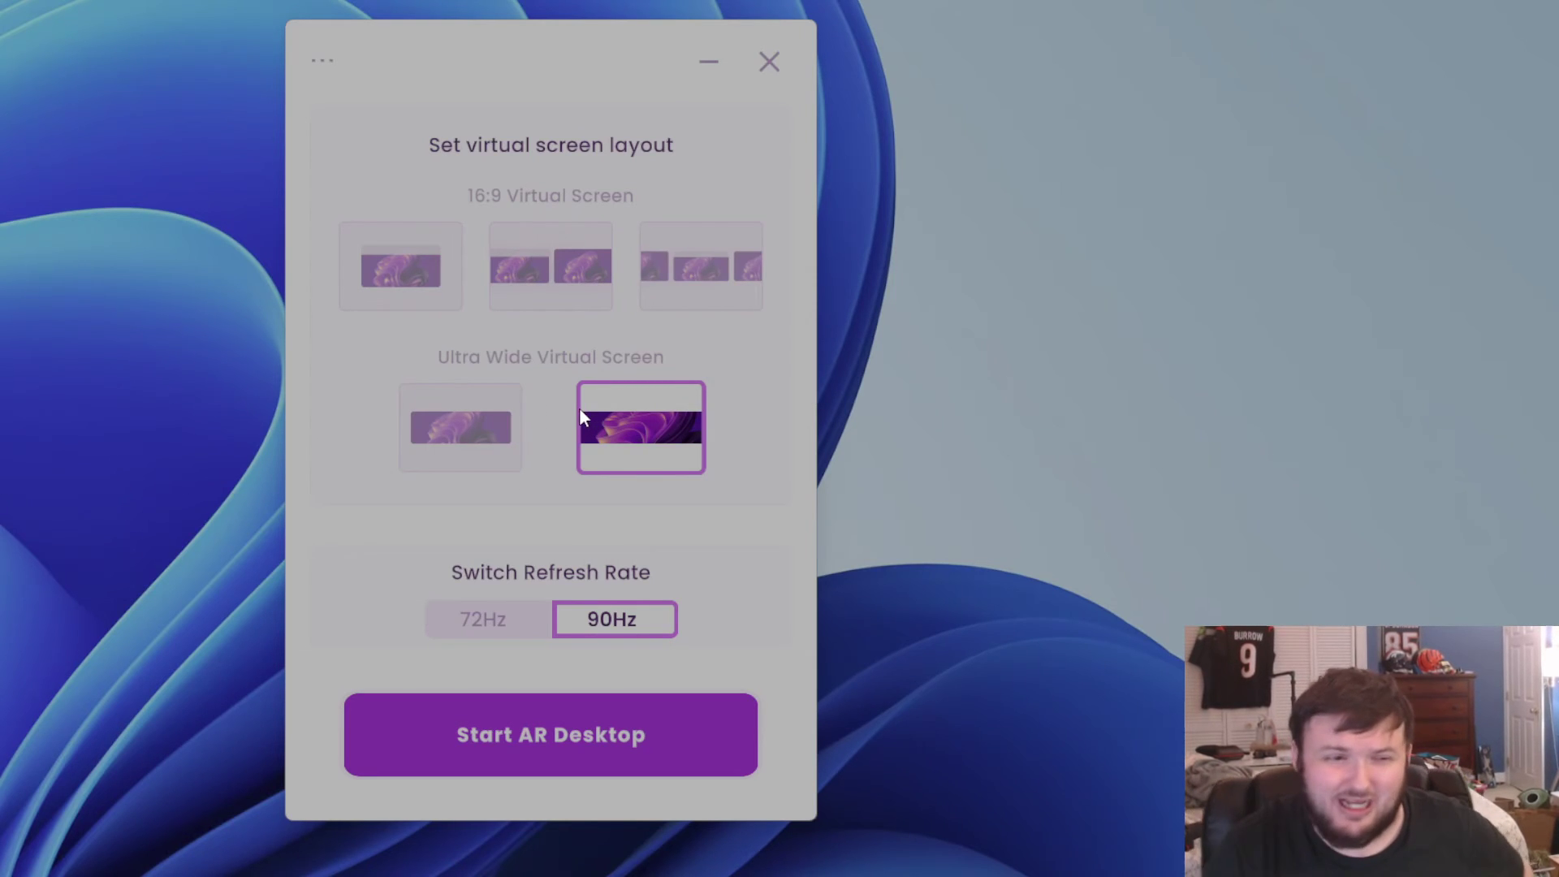
click(463, 436)
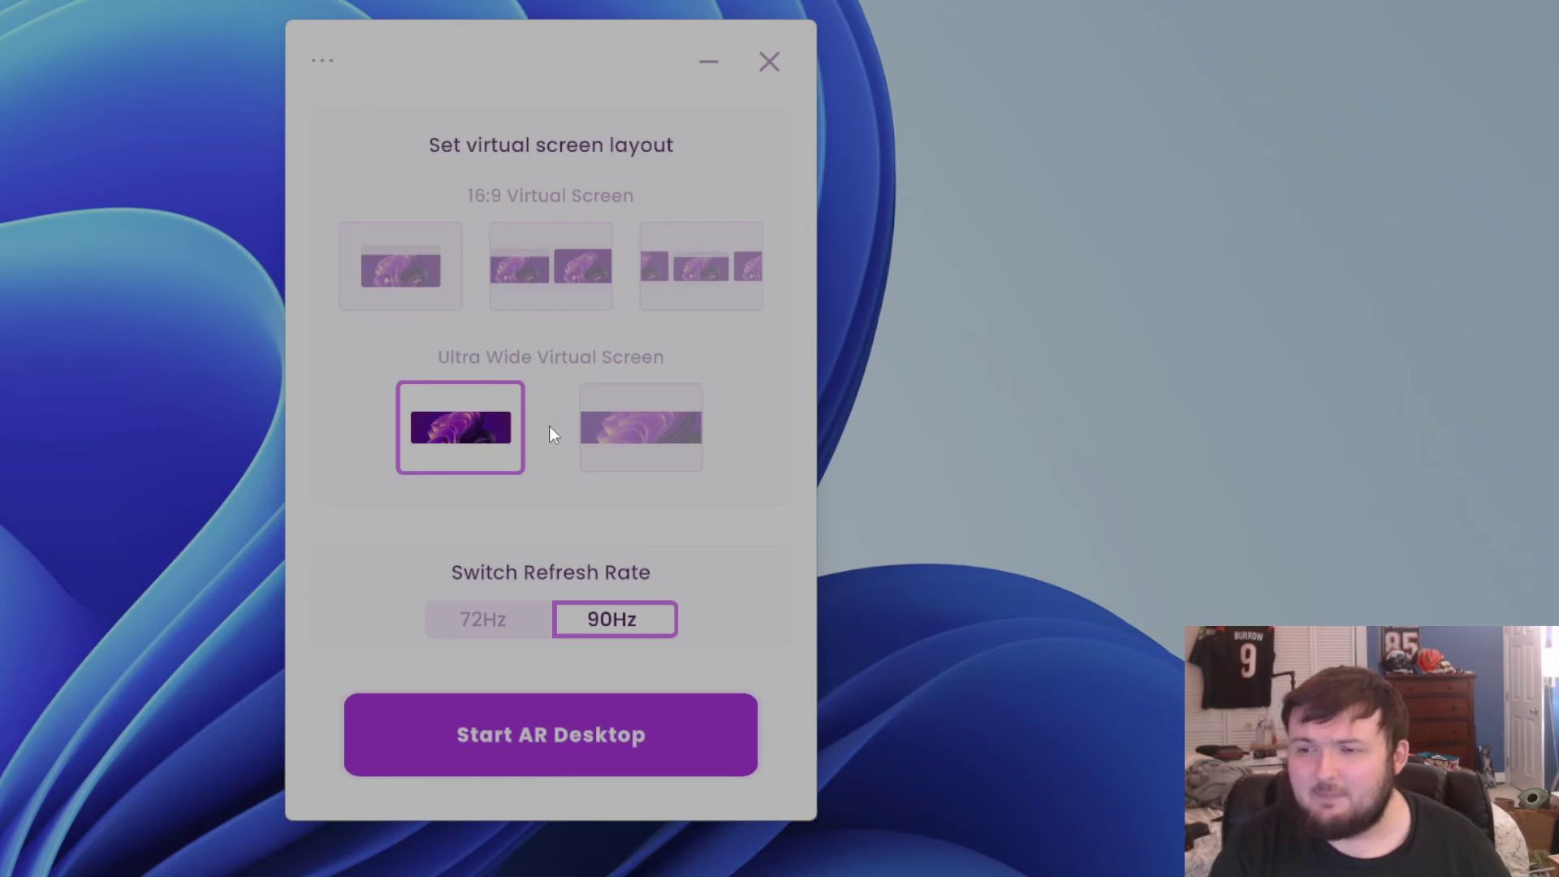
click(667, 424)
click(421, 411)
click(651, 427)
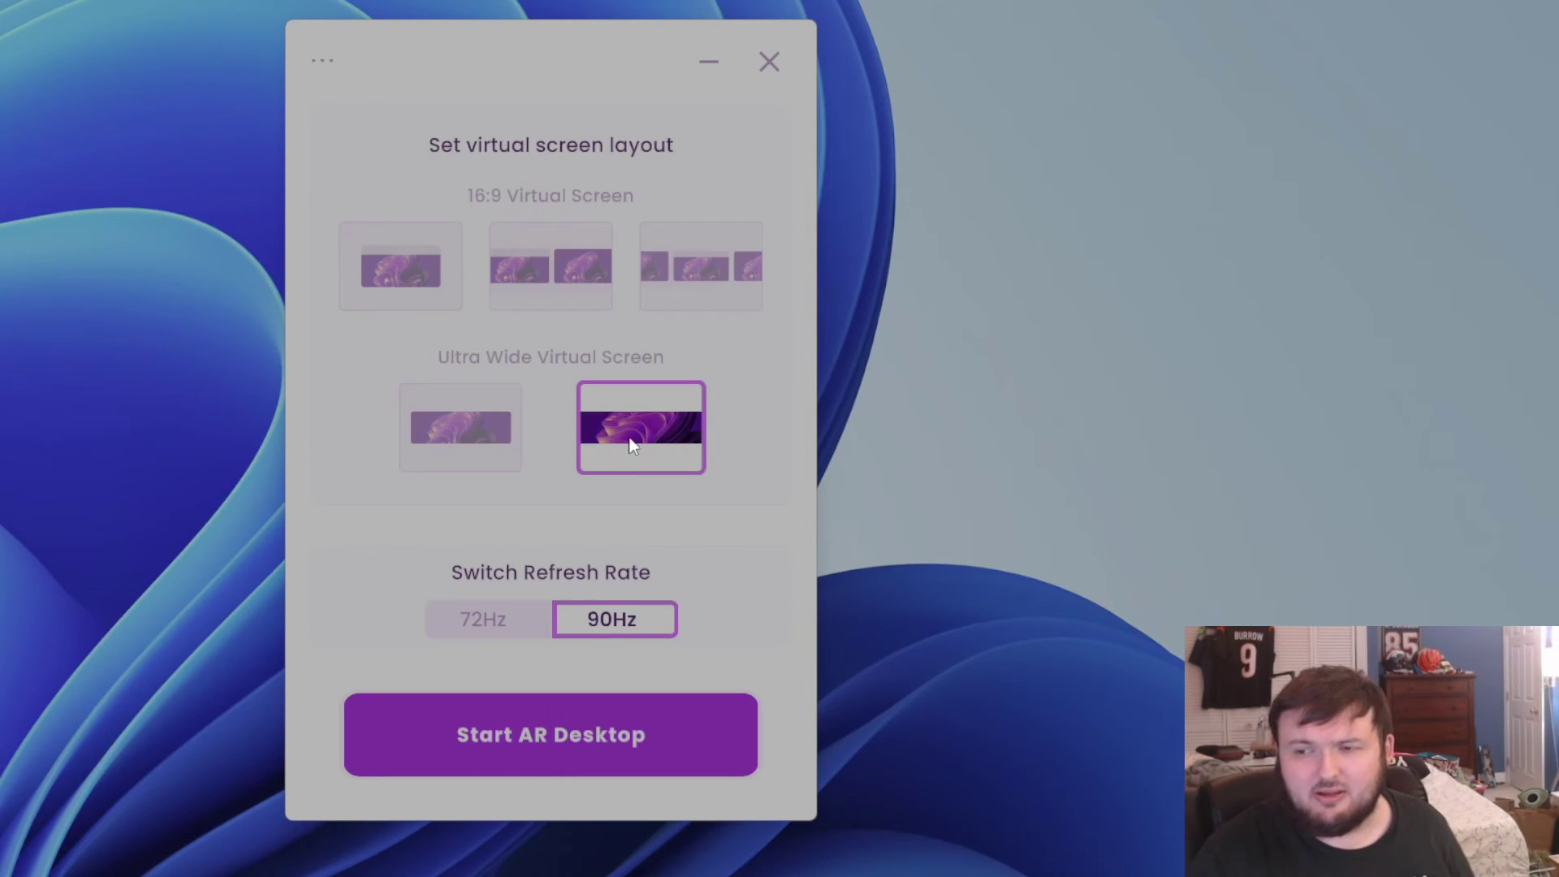
click(440, 622)
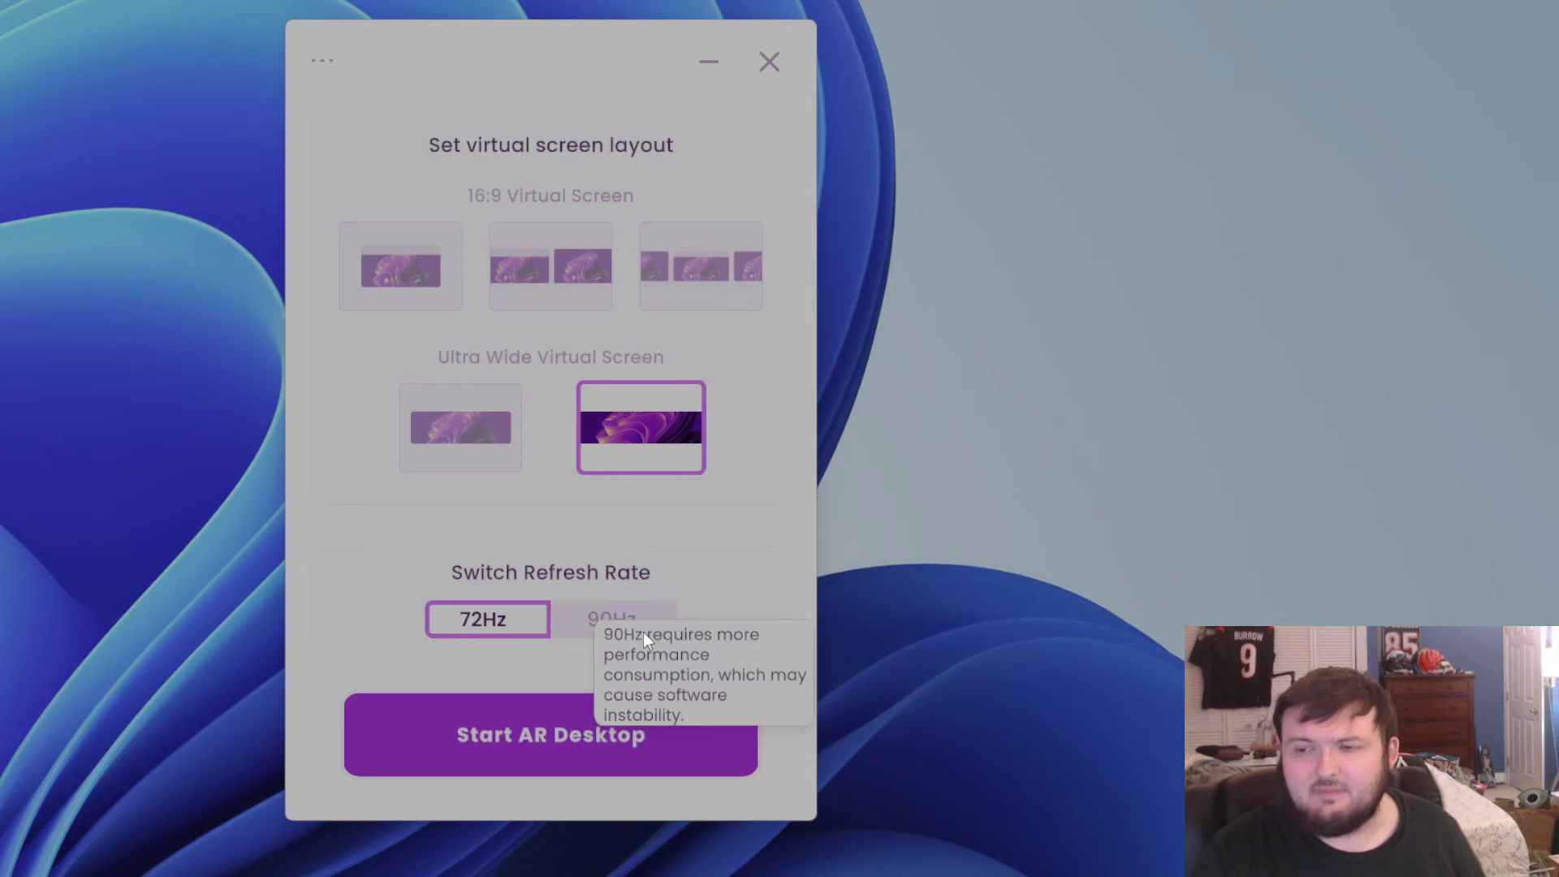
click(601, 615)
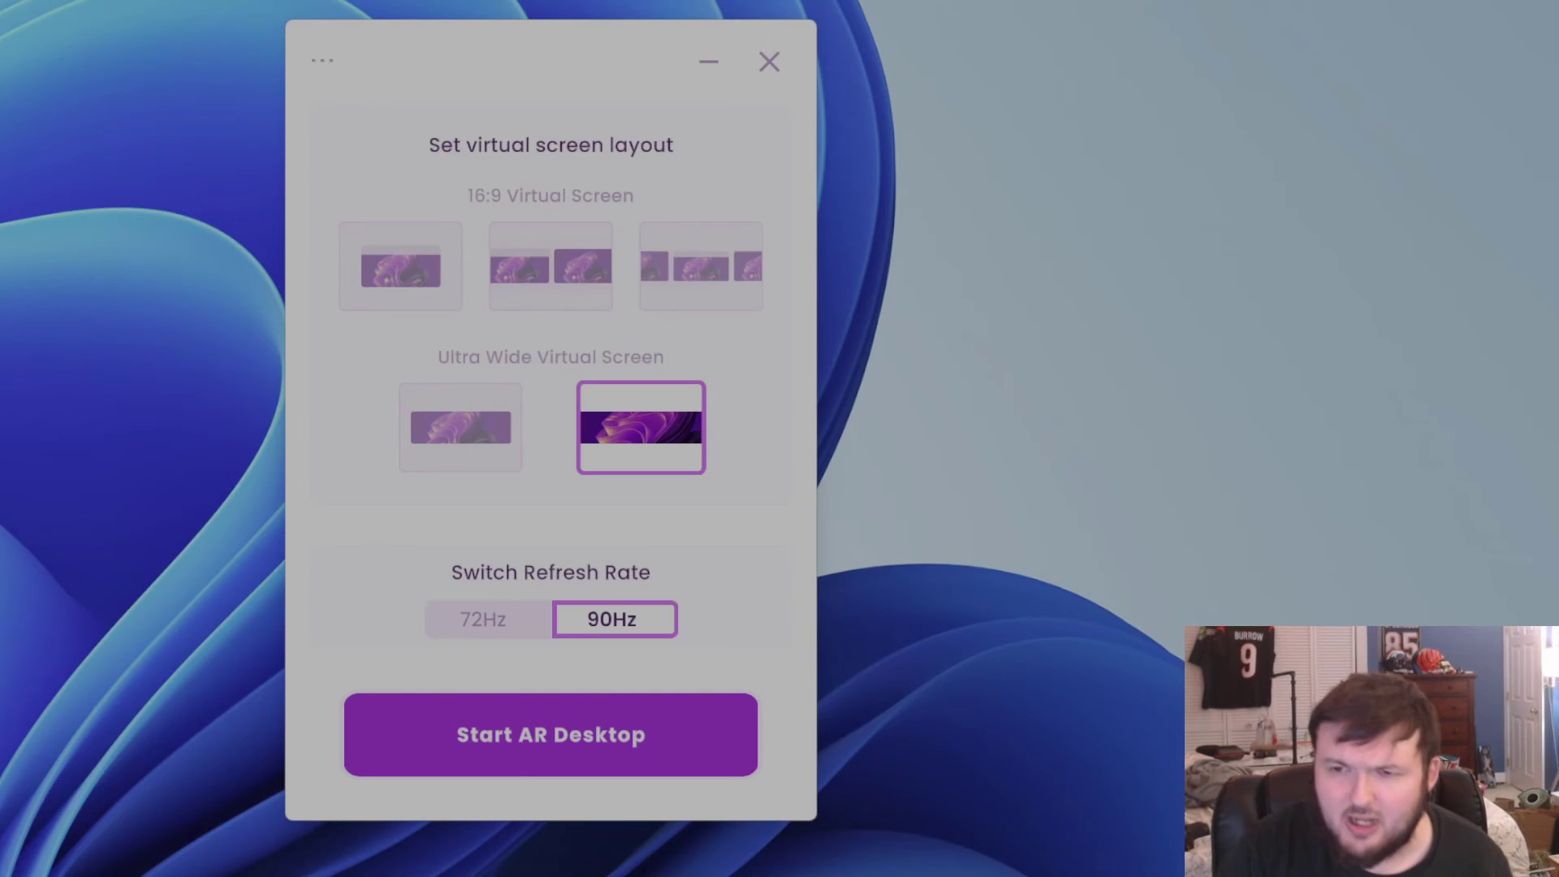
Switch to the Windows Display settings from the desktop and arrange the Settings window beside the virtual screen layout window.
right_click(2, 567)
click(27, 526)
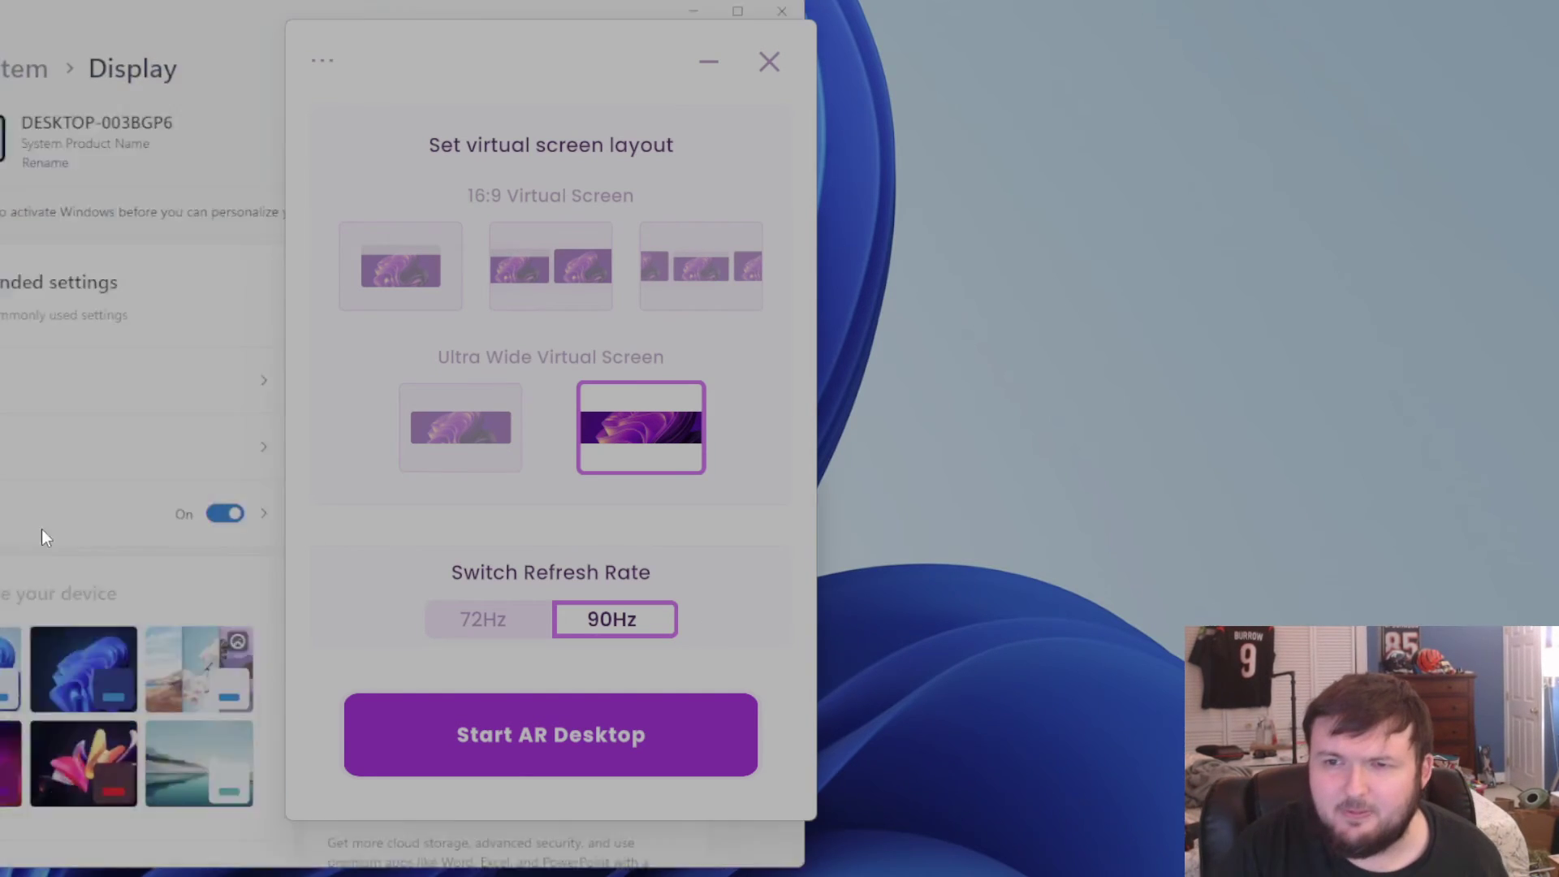
drag(599, 47, 952, 59)
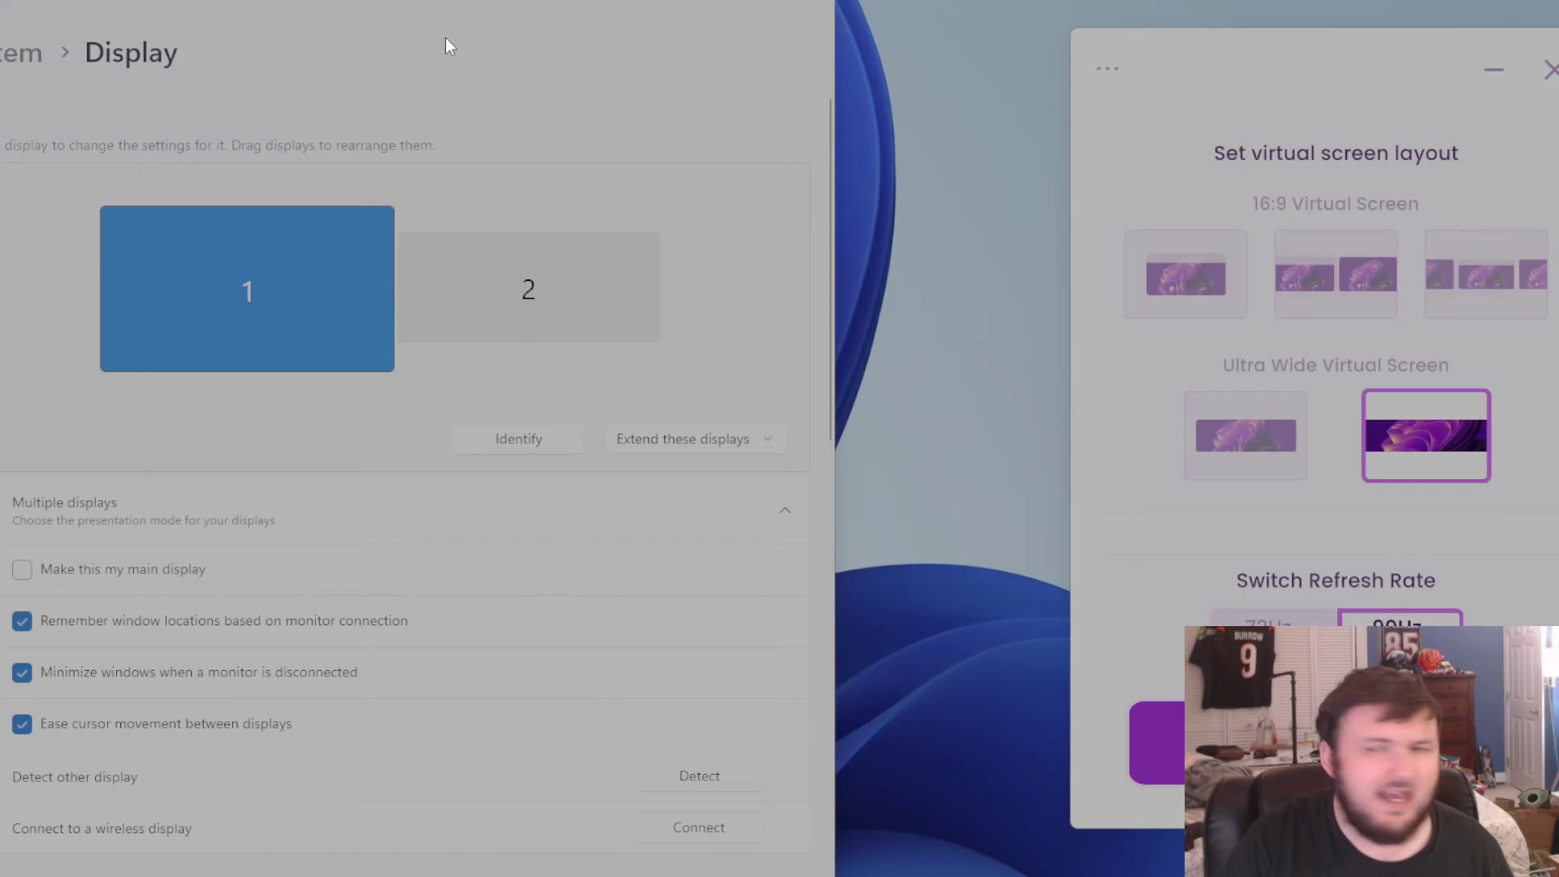
drag(382, 29, 731, 4)
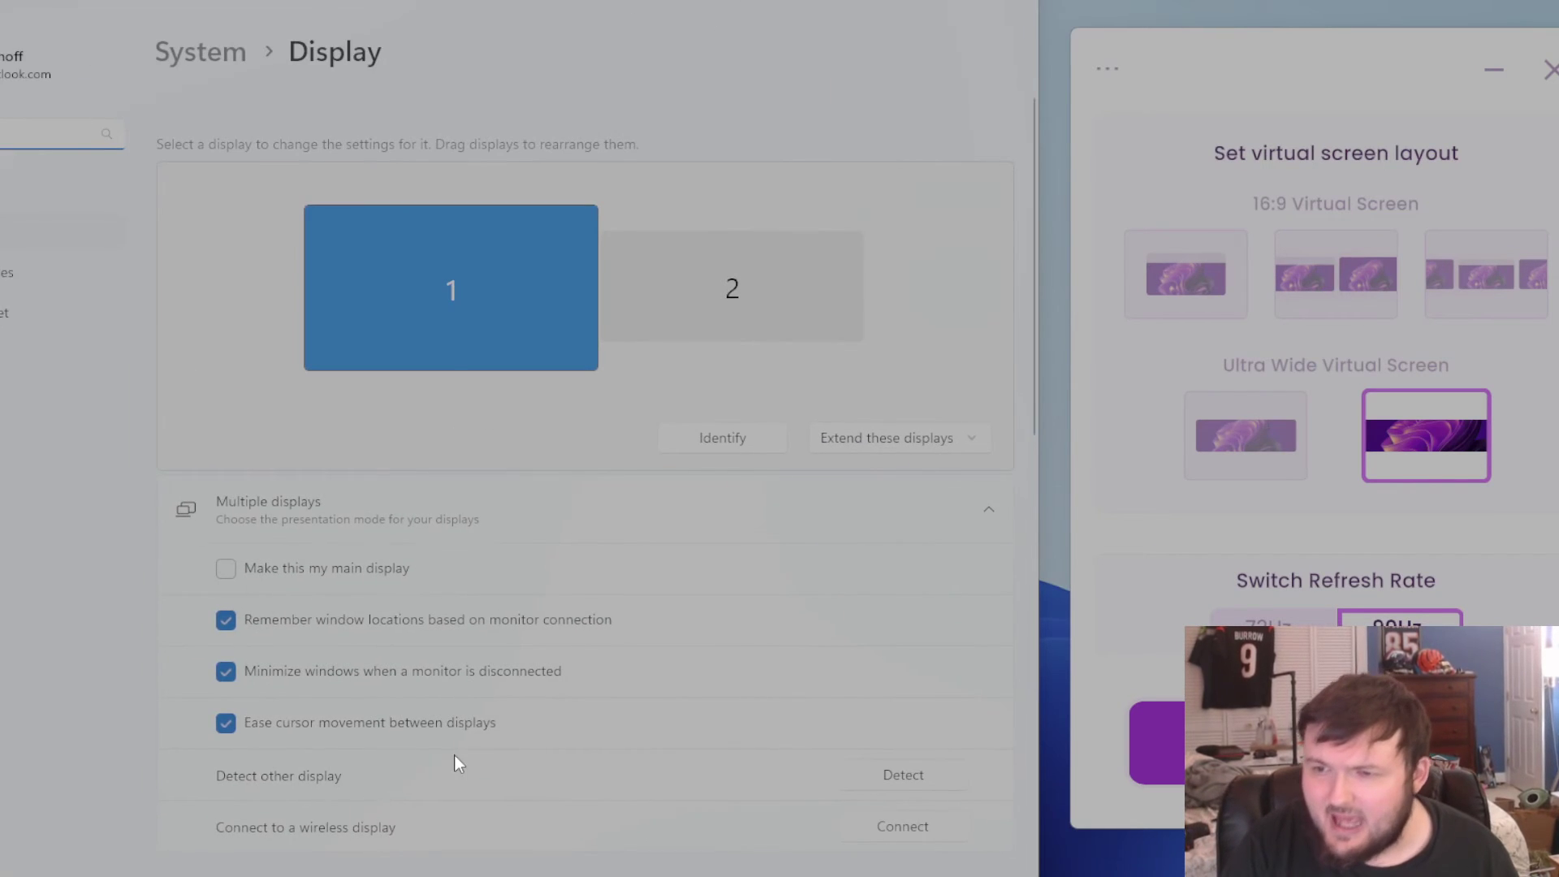
Look through the display options down to scale and resolution, and collapse and re-expand the multiple displays section.
scroll(477, 682, down, 3)
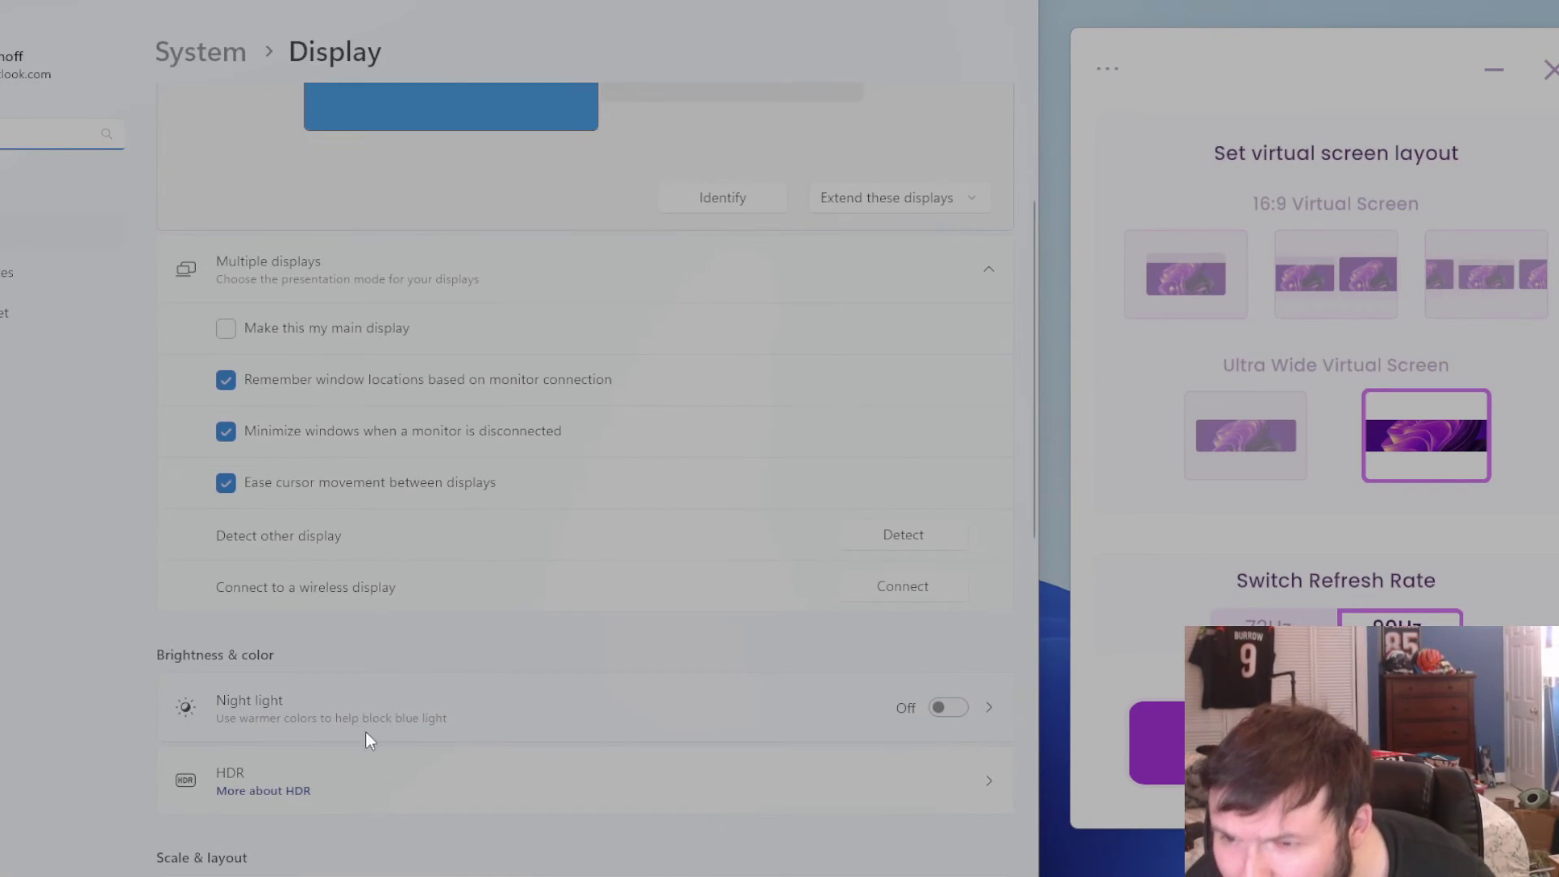
scroll(372, 591, down, 6)
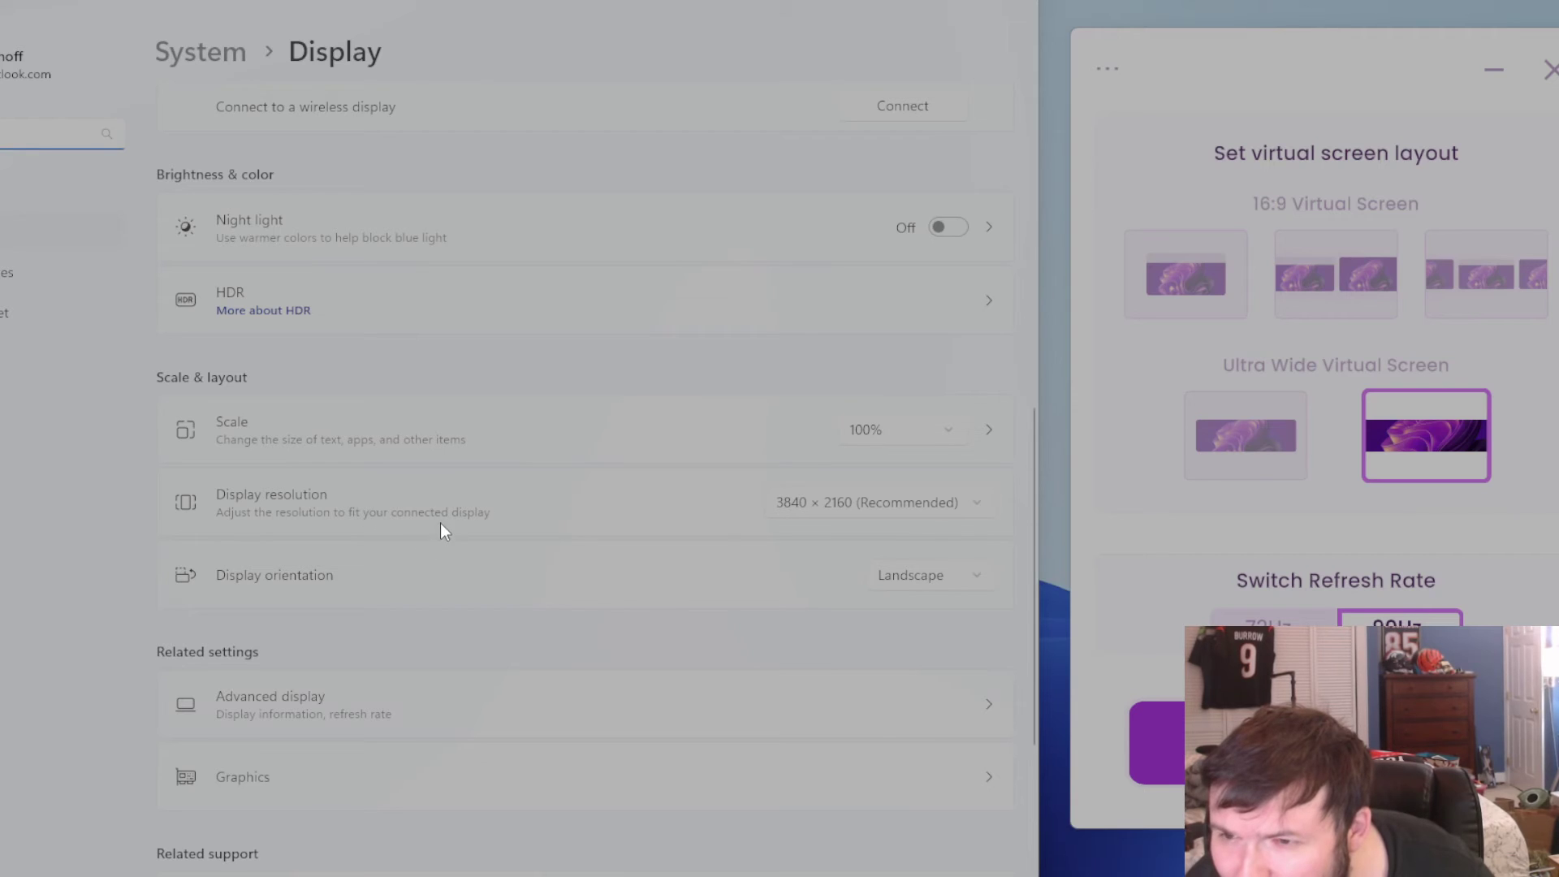
scroll(568, 552, up, 6)
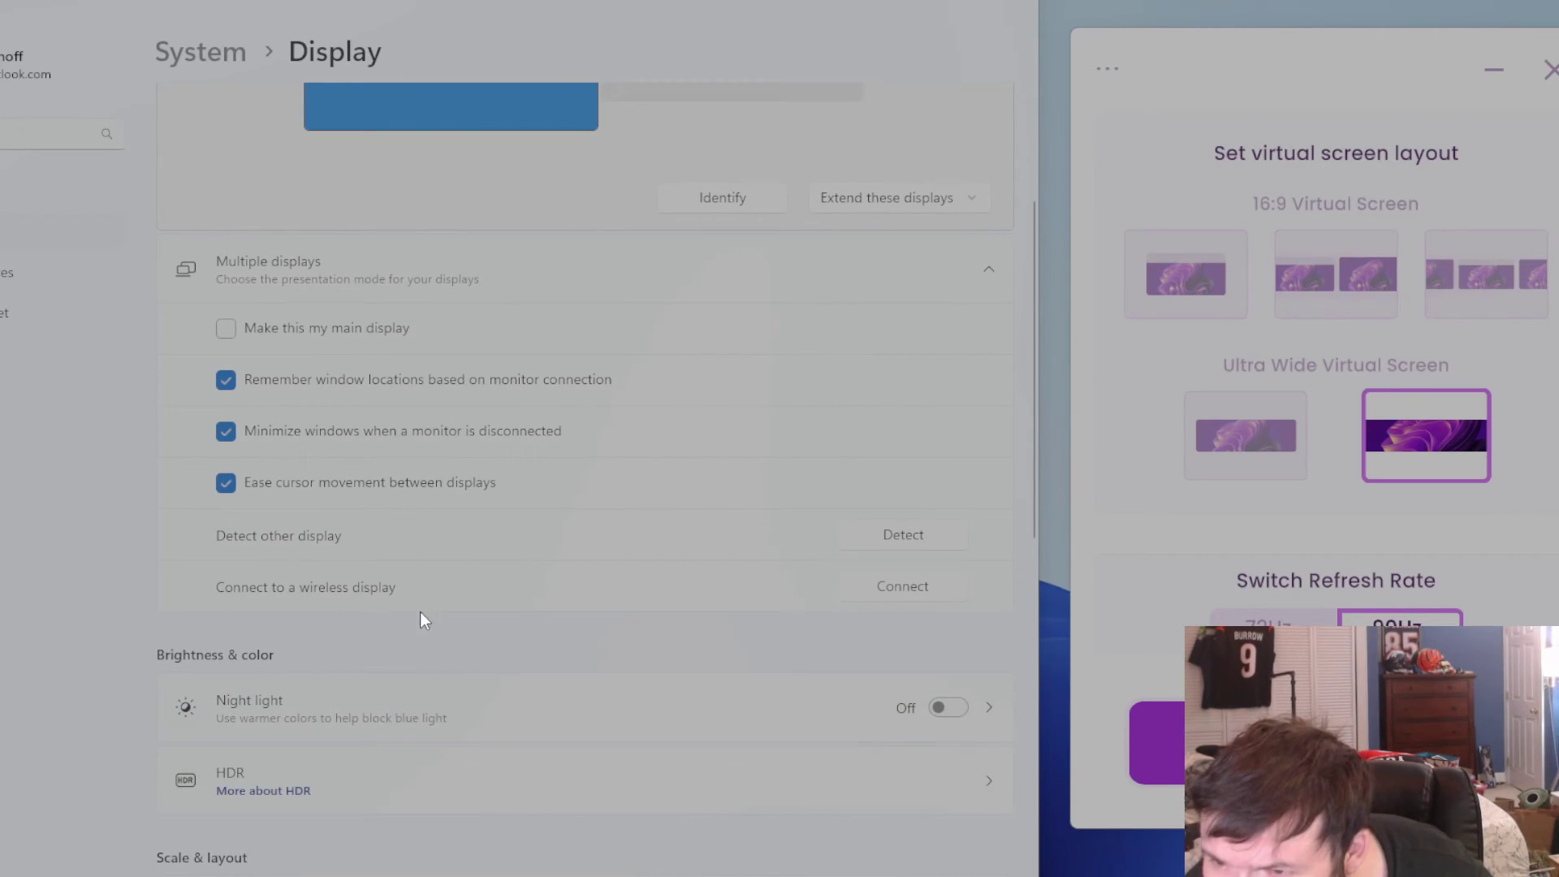
scroll(495, 434, up, 3)
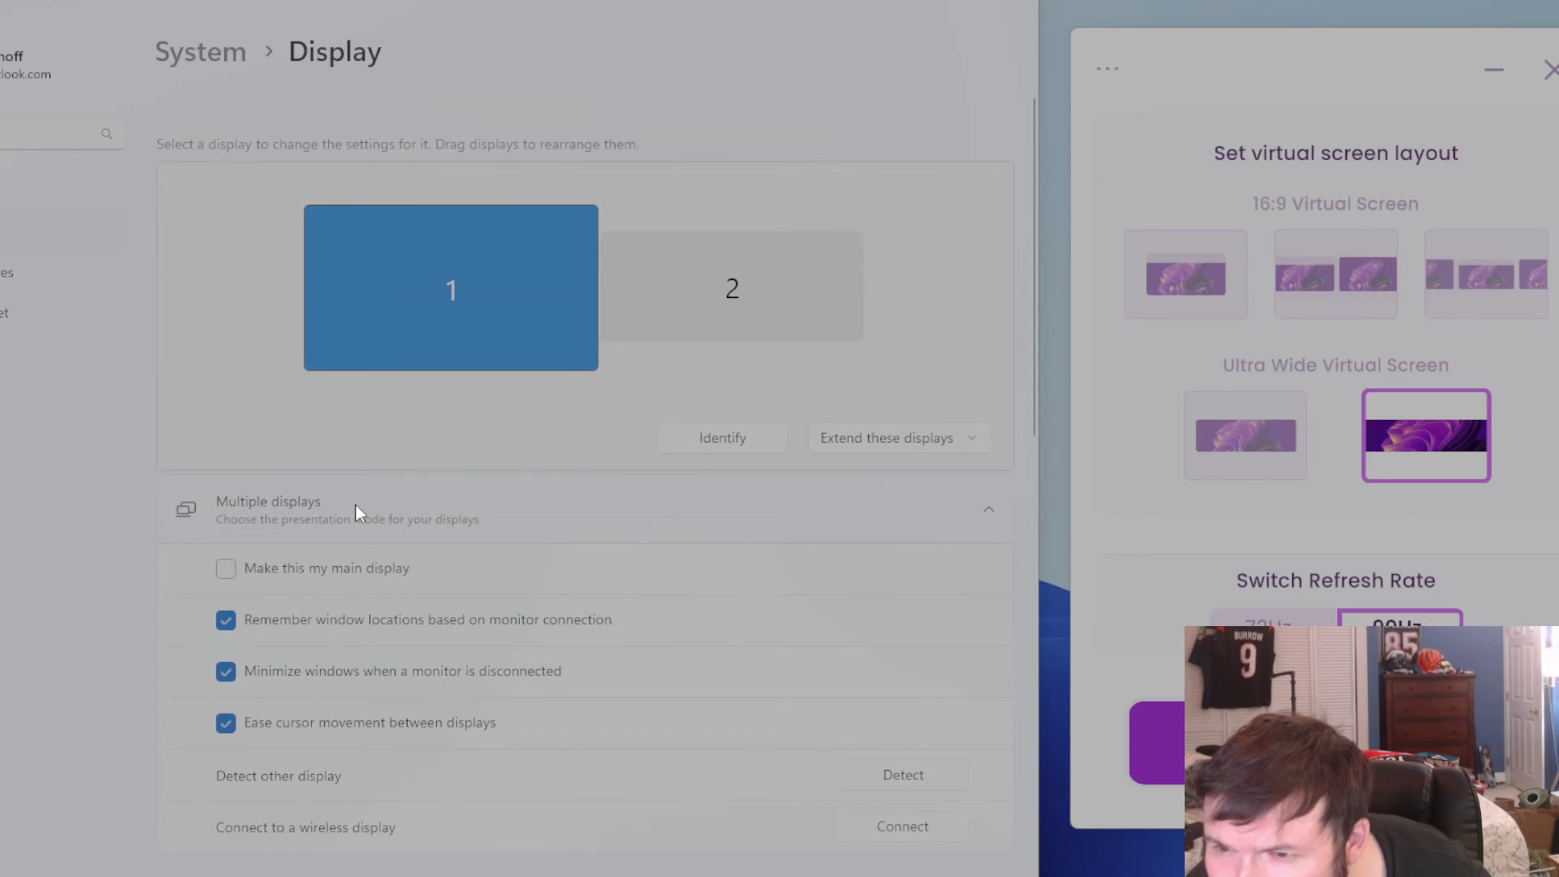
click(360, 527)
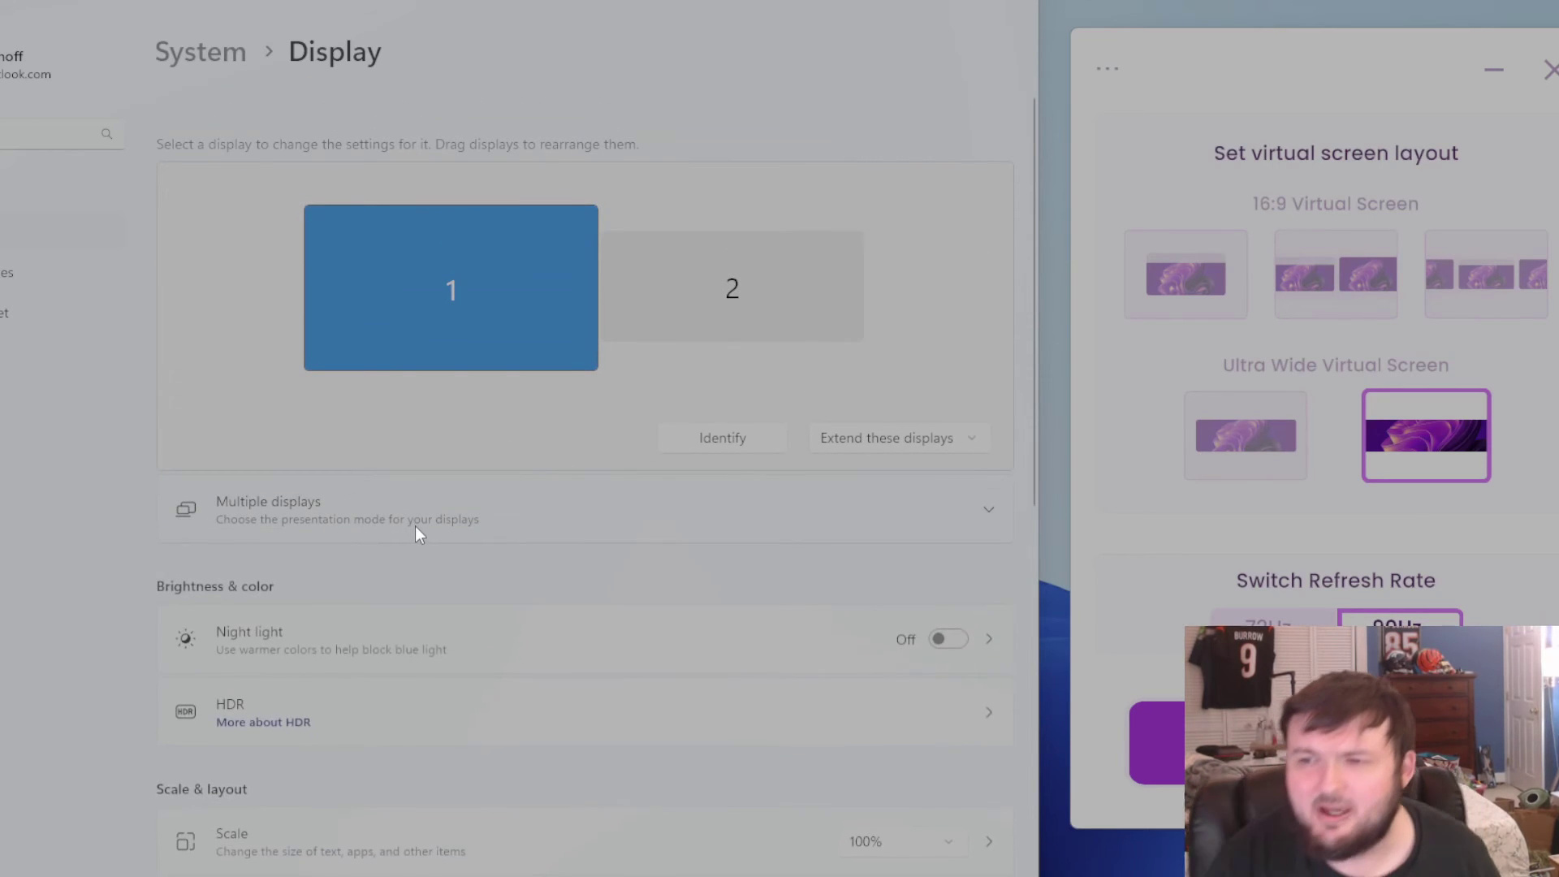
click(394, 489)
Check Display 1's refresh rate in the advanced display settings, dismiss Settings, and move the layout window back over the desktop.
scroll(389, 496, down, 6)
scroll(313, 517, down, 2)
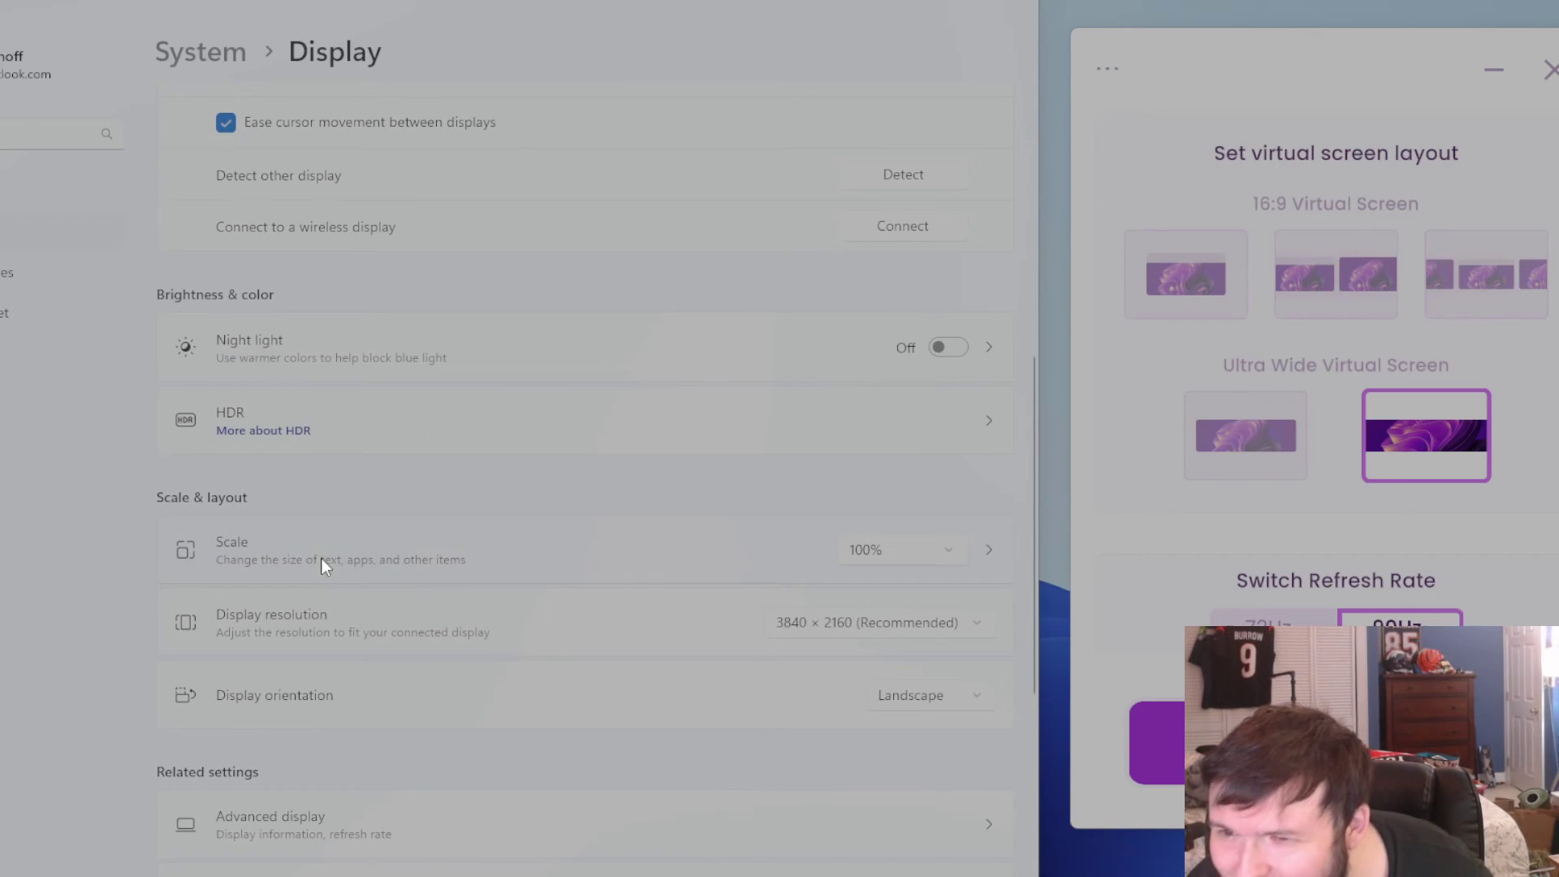
scroll(320, 557, down, 5)
click(323, 464)
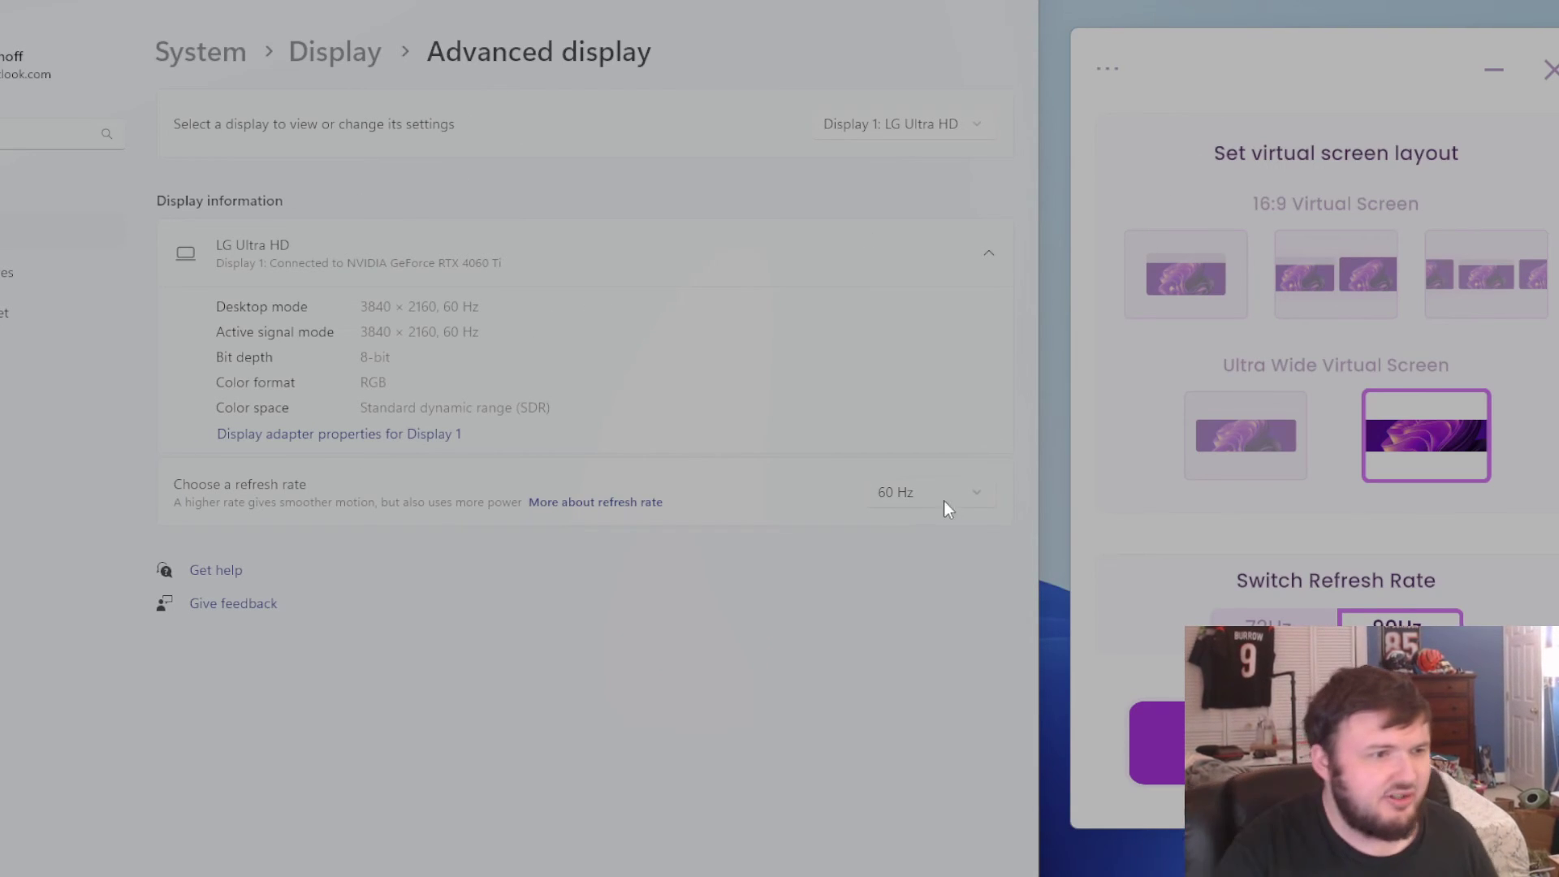
click(917, 6)
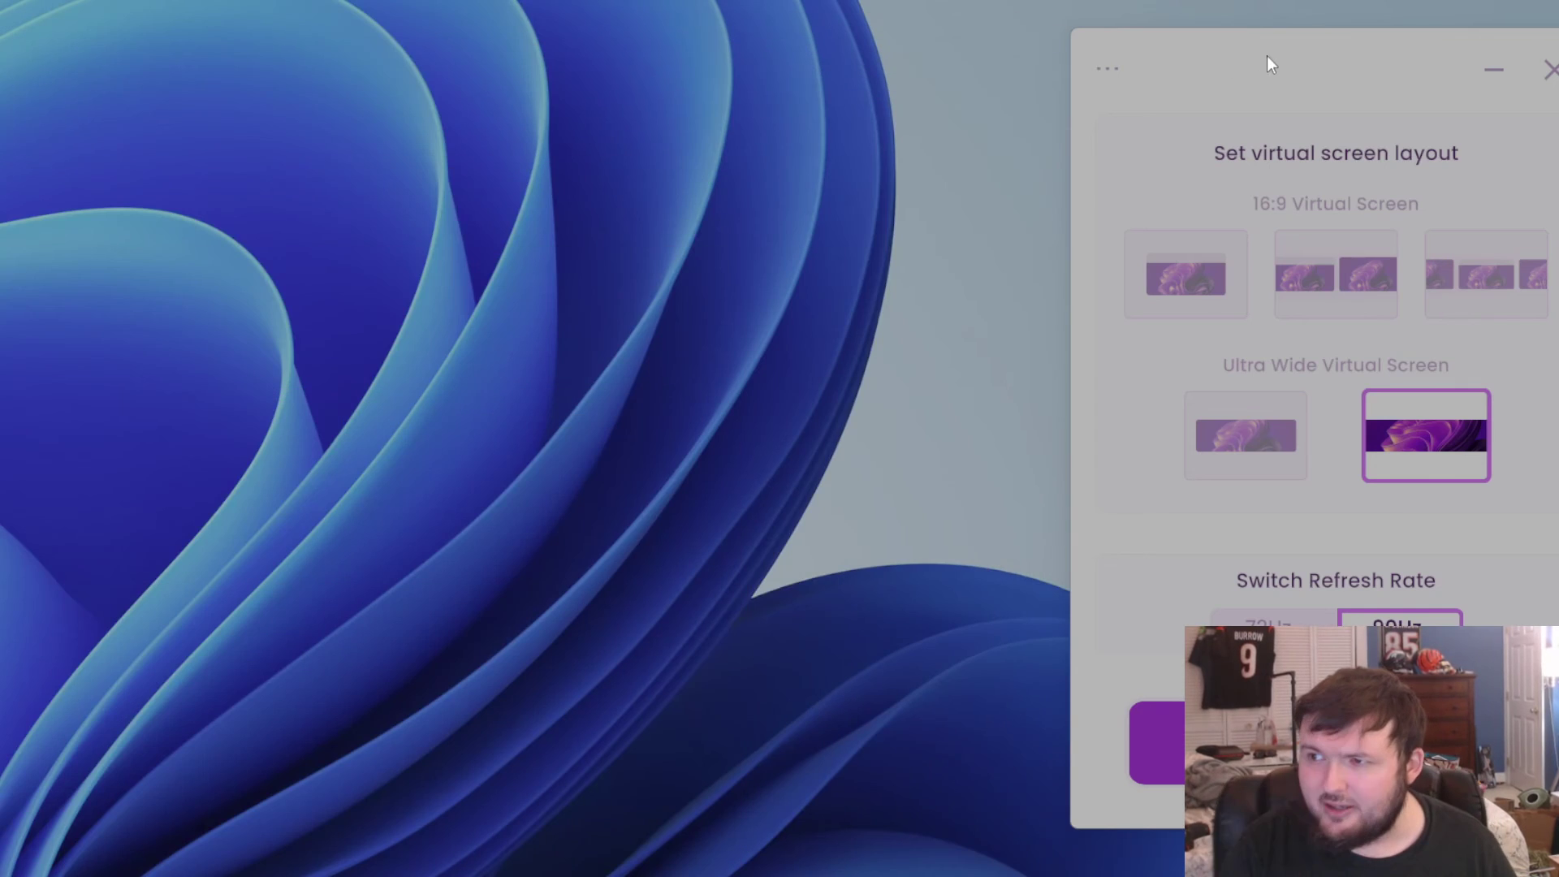
drag(1267, 55, 549, 70)
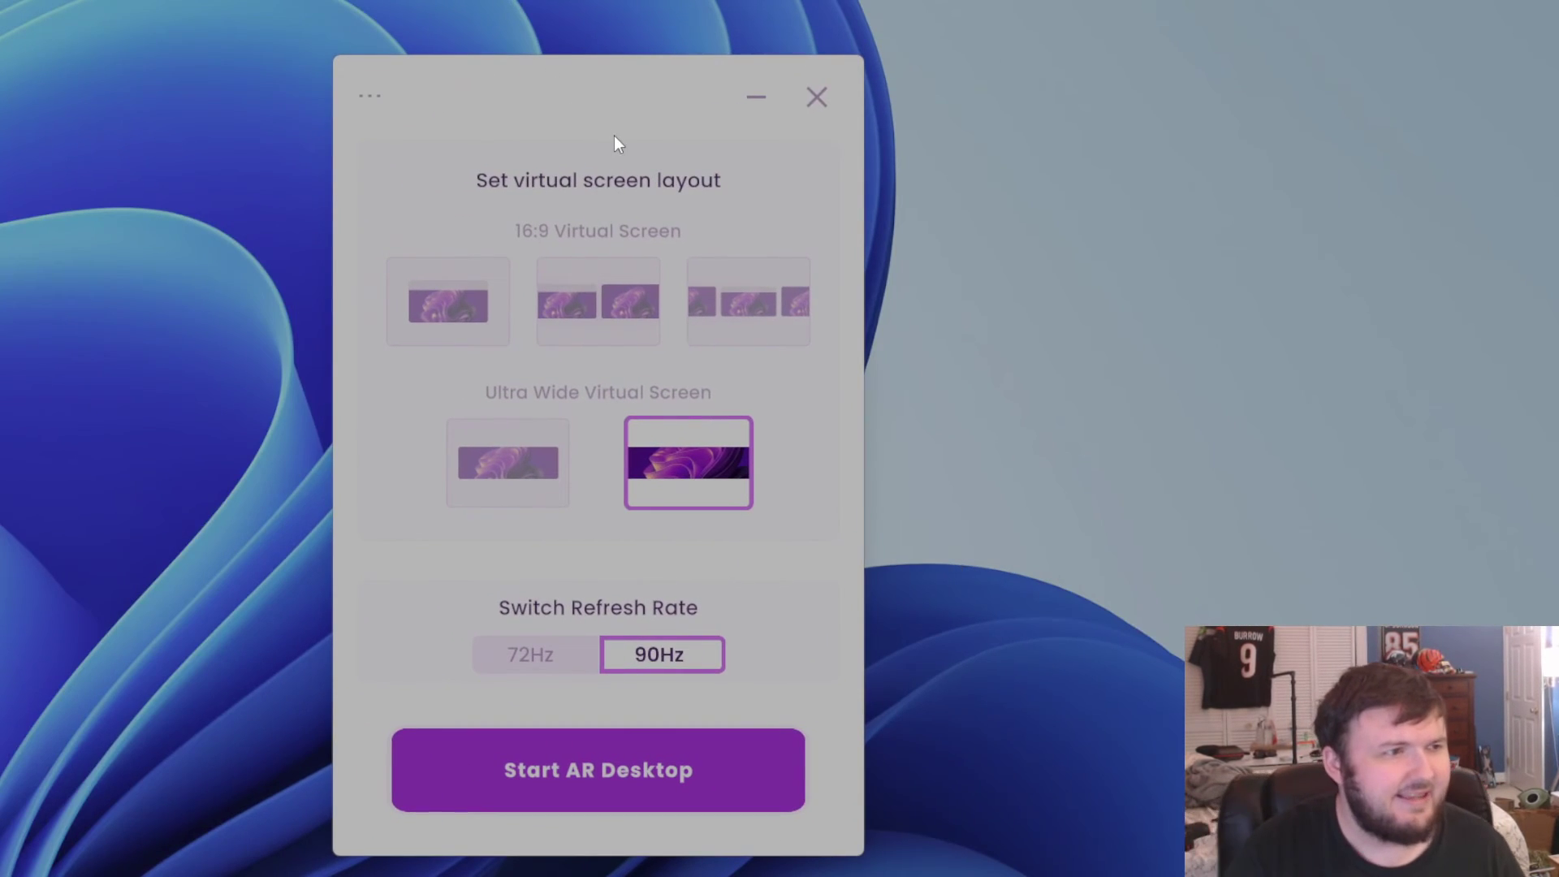